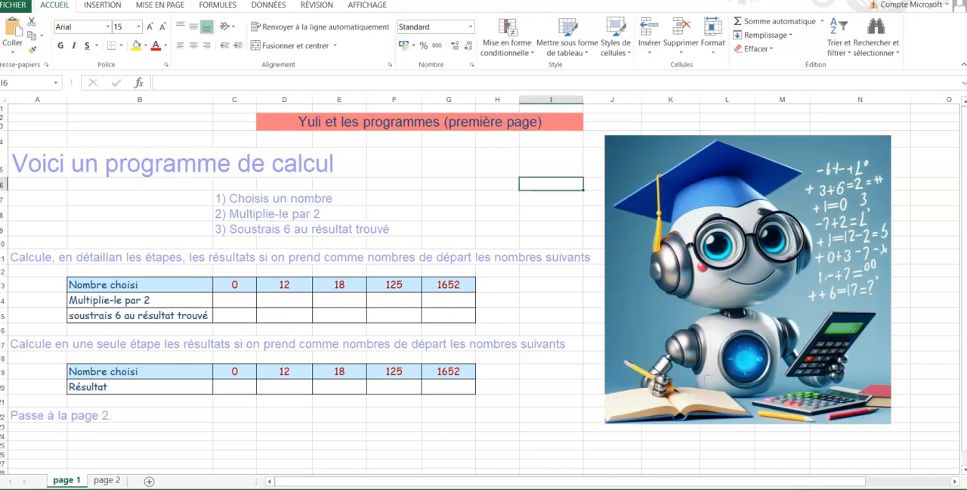
Double each chosen number in the "Multiplie-le par 2" row by entering =C13*2 in C14 and filling it across to G14
left_click(234, 300)
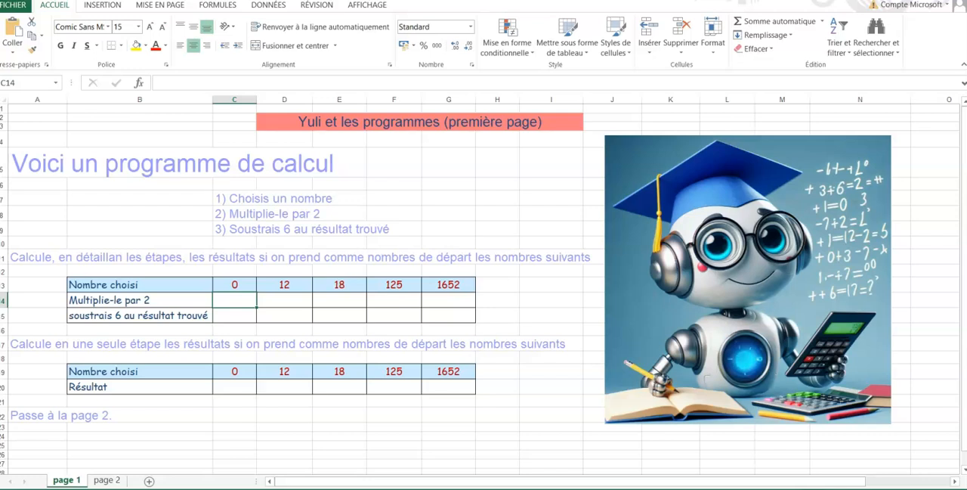
type("=")
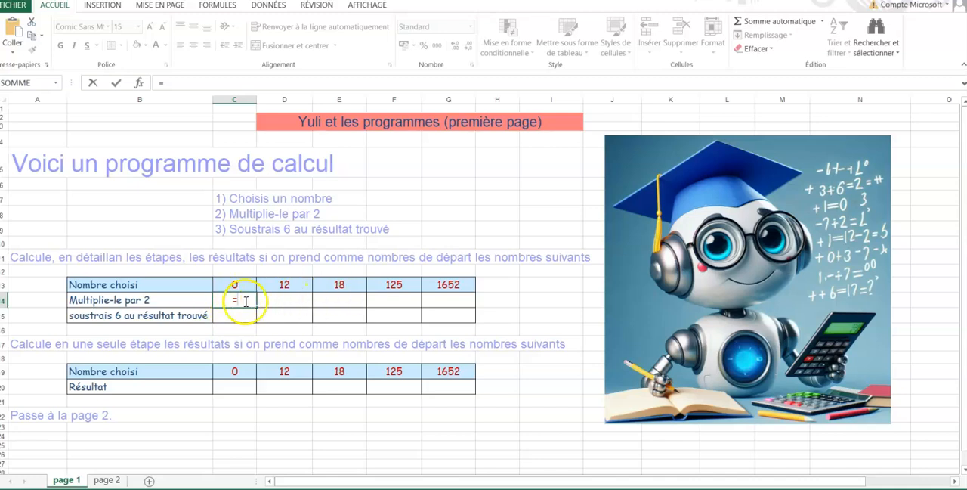
left_click(245, 284)
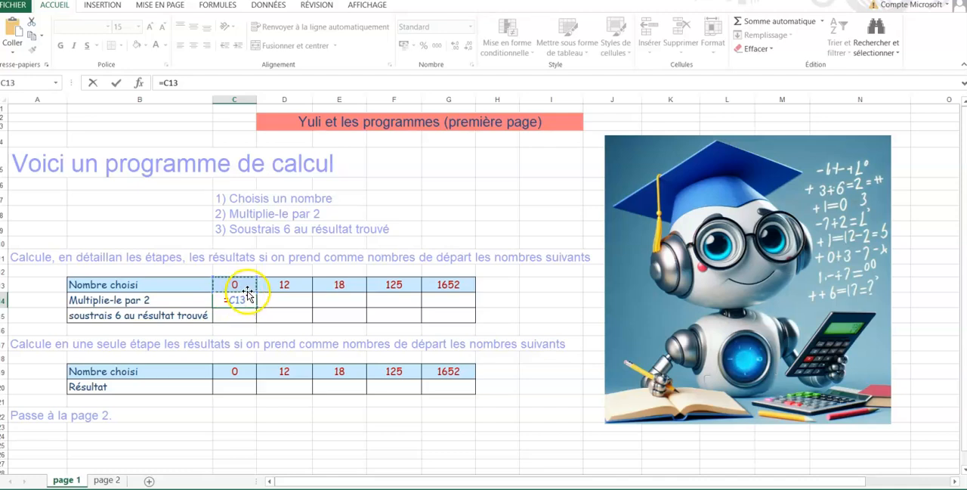
type("*")
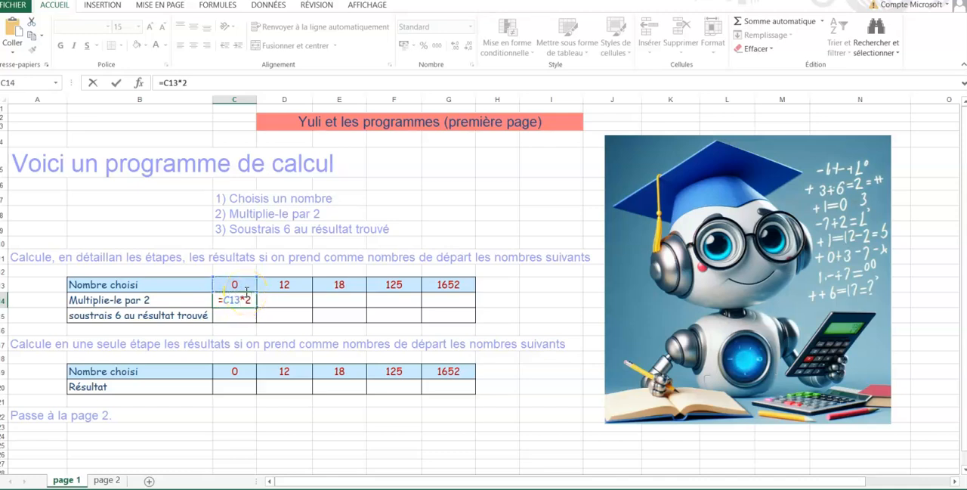
type("2")
key("Return")
left_click(249, 304)
left_click_drag(257, 305, 458, 310)
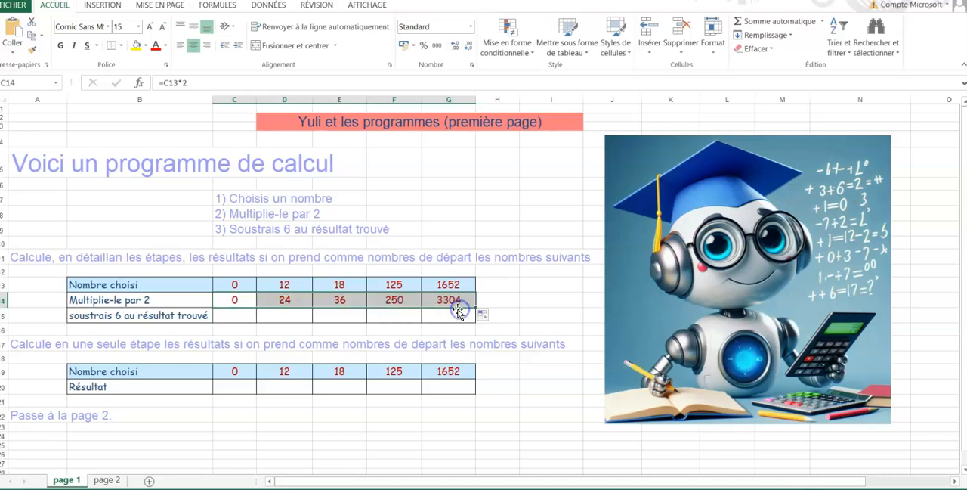
Complete the "soustrais 6 au résultat trouvé" row by entering =C14+6 in C15 and filling it across to G15
left_click(228, 314)
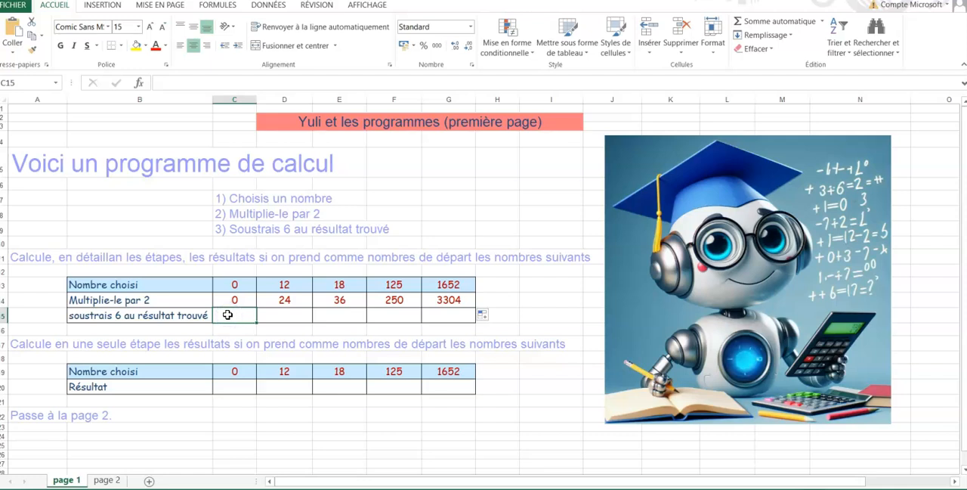
type("=")
left_click(241, 302)
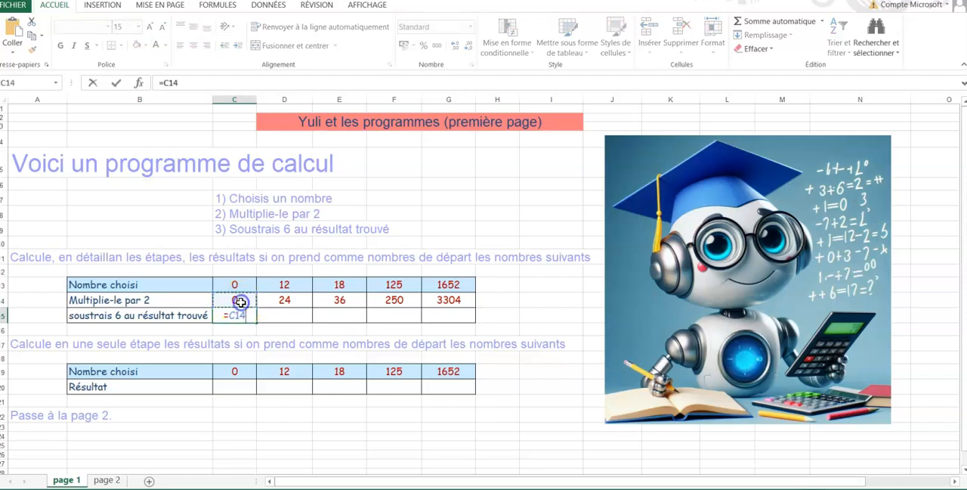
type("+")
type("6")
key("Return")
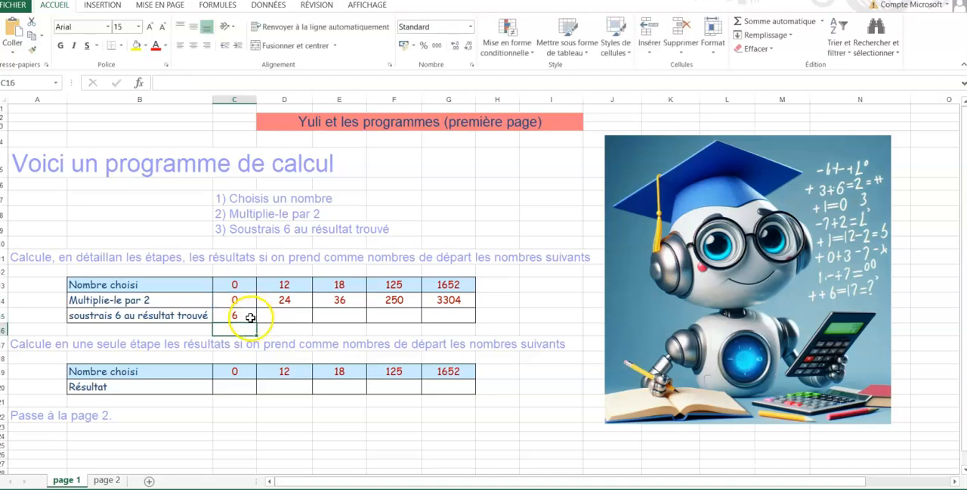
left_click(242, 316)
left_click_drag(256, 325, 454, 321)
left_click(339, 344)
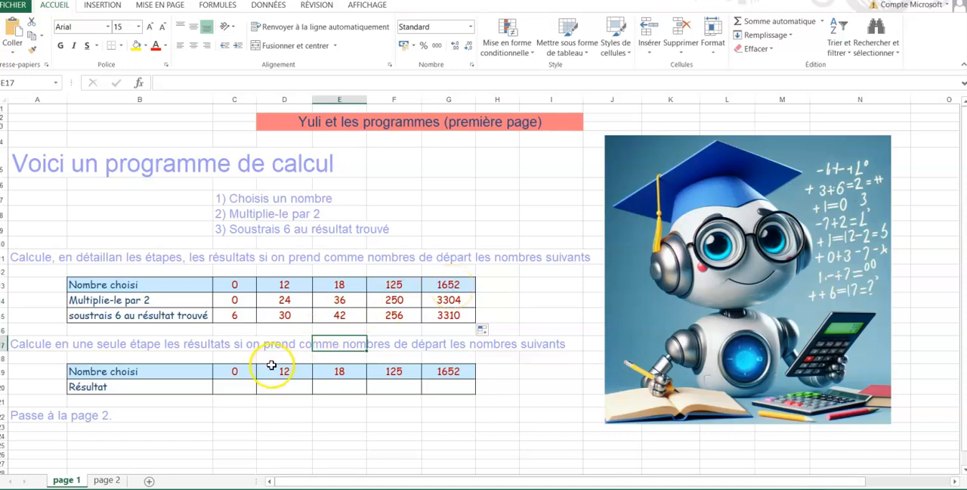
Calculate the one-step "Résultat" row by entering =C19*2+6 in C20 and filling it across to G20
left_click(231, 387)
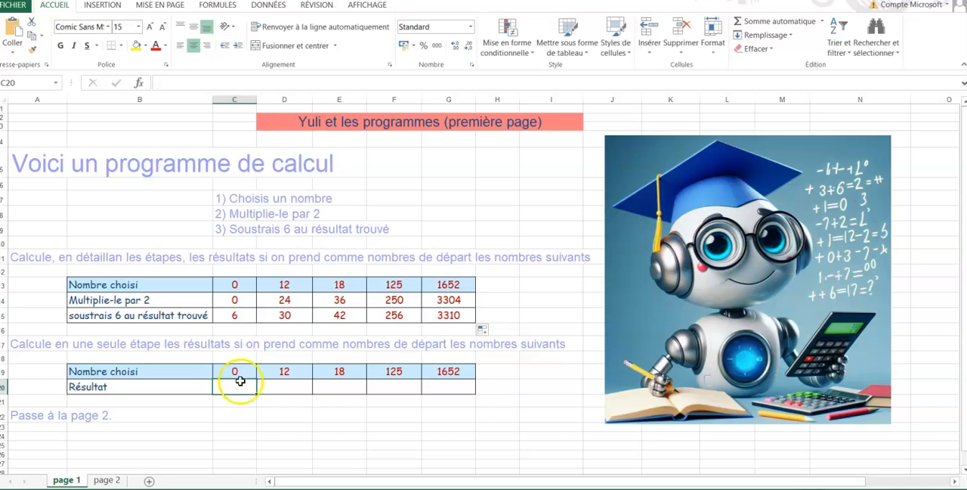
left_click(246, 371)
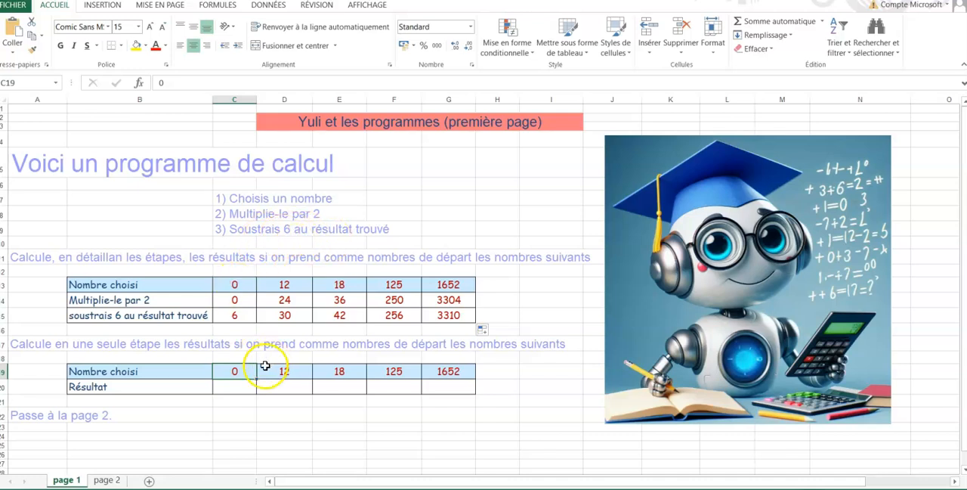
left_click(238, 387)
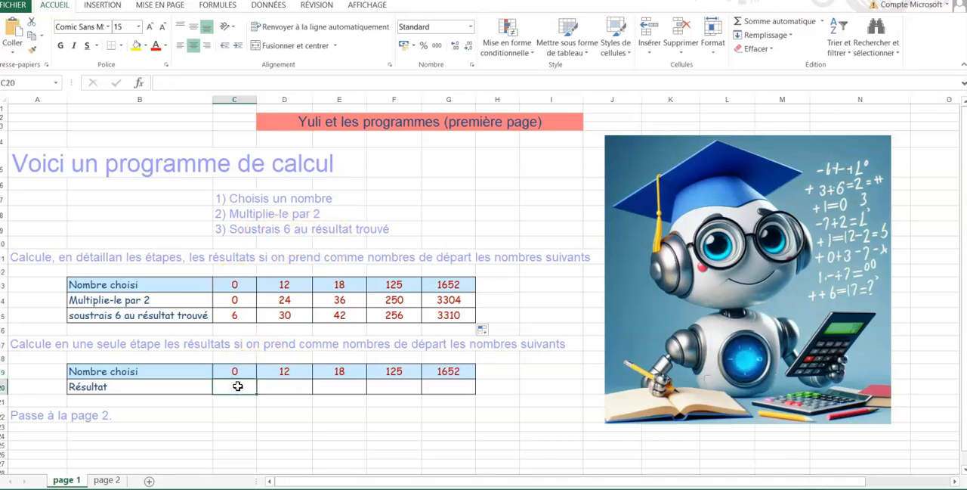
type("=")
left_click(248, 372)
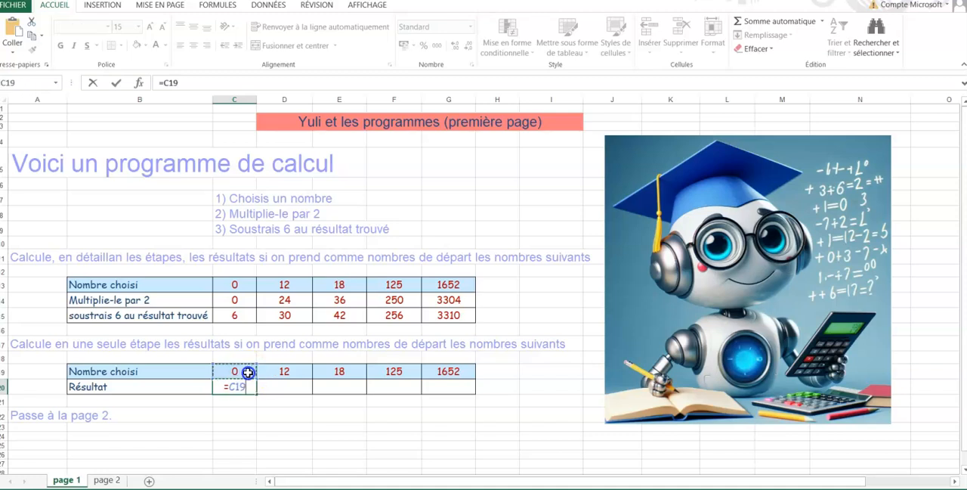
type("*2")
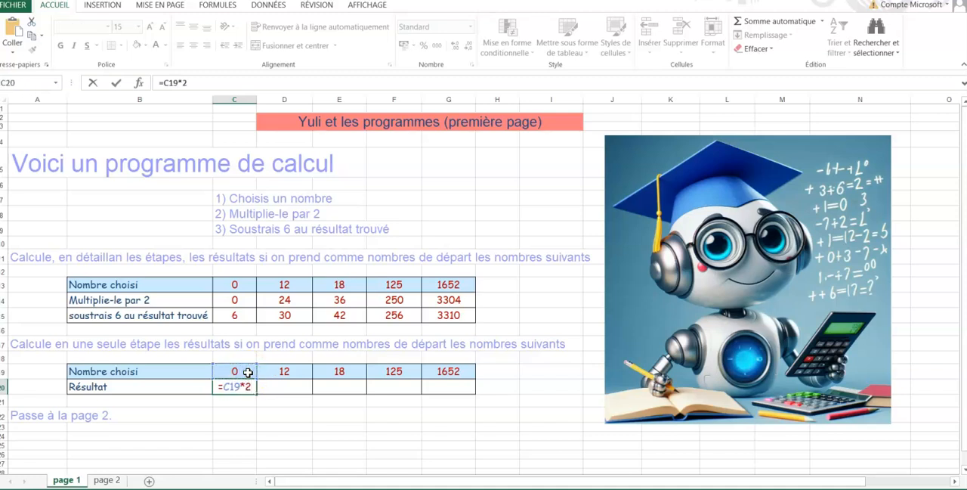
type("+6")
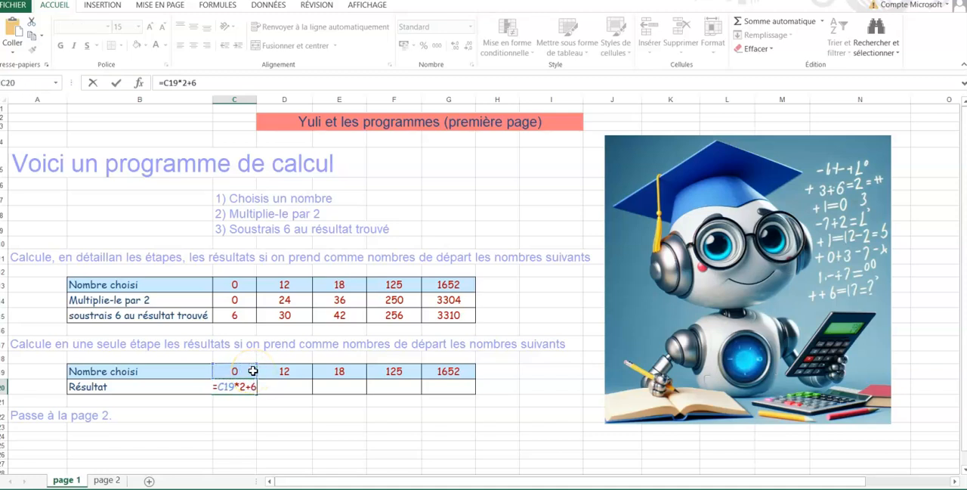
key("Return")
left_click(246, 386)
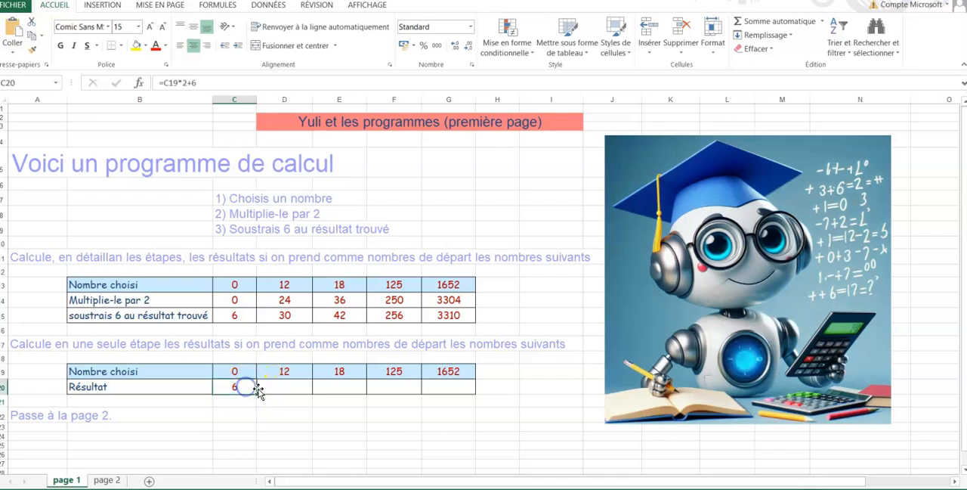
left_click_drag(256, 394, 465, 394)
left_click(452, 414)
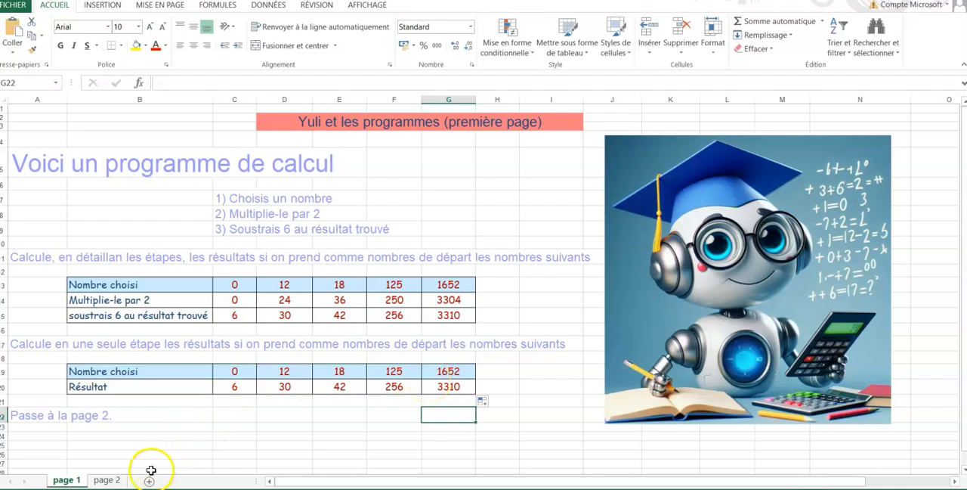
On the "page 2" sheet, complete the "Ajoute-lui 2" row with =C13+2 in C14, filled across to G14
left_click(108, 480)
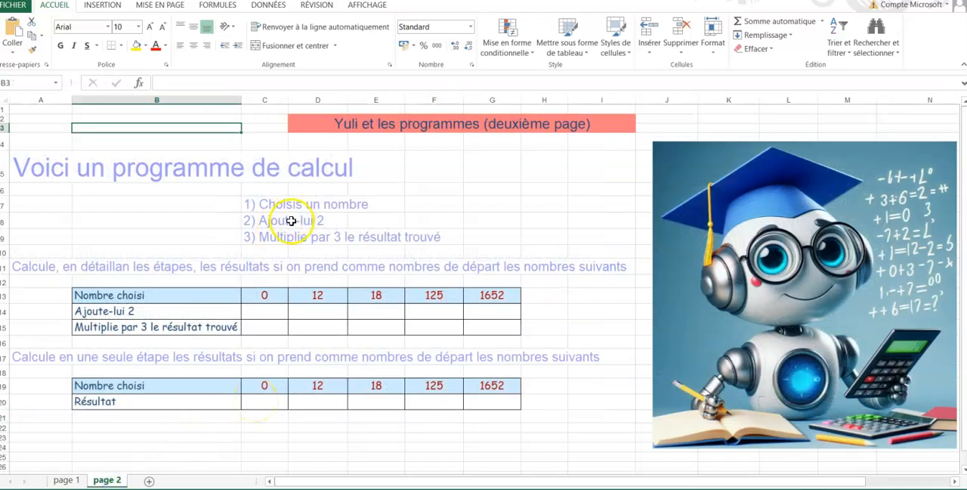
left_click(262, 309)
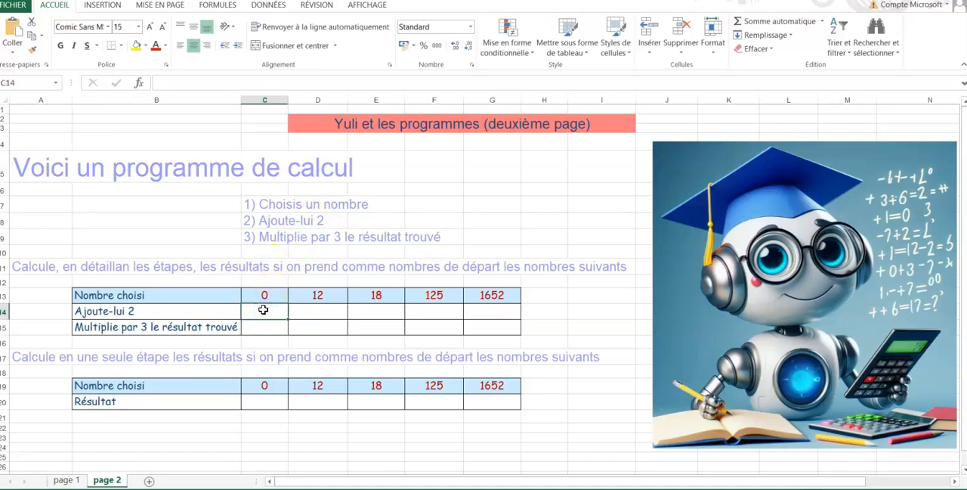
type("=")
left_click(264, 295)
type("+2")
key("Return")
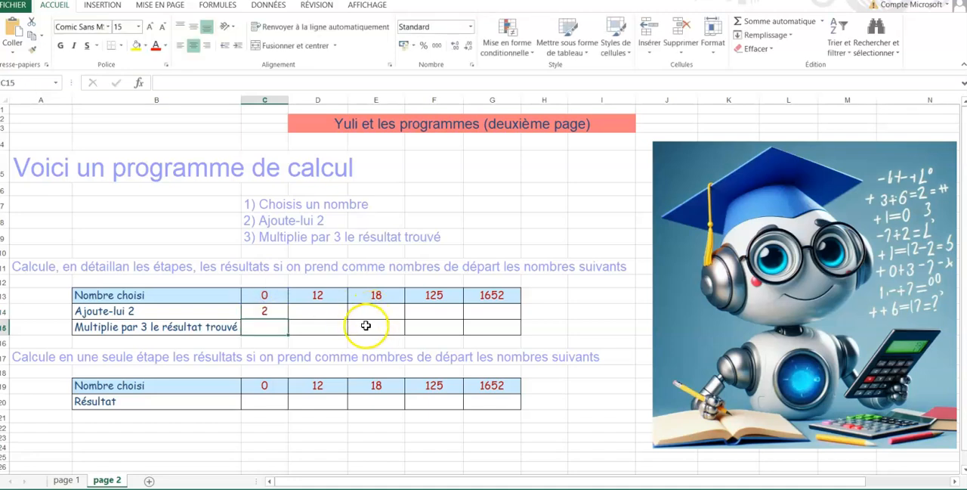
left_click(281, 314)
left_click_drag(287, 319, 508, 317)
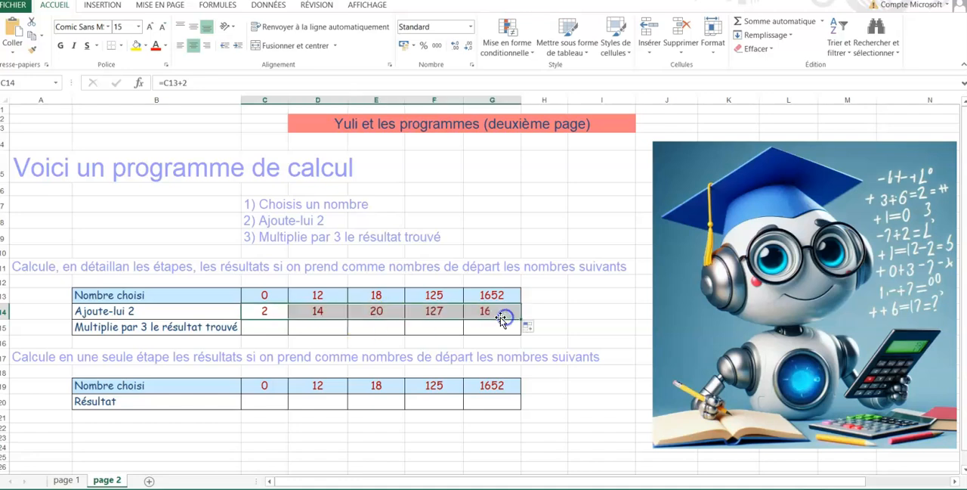
Complete the "Multiplie par 3 le résultat trouvé" row by entering =C14*3 in C15 and filling it across to G15
left_click(274, 329)
type("=")
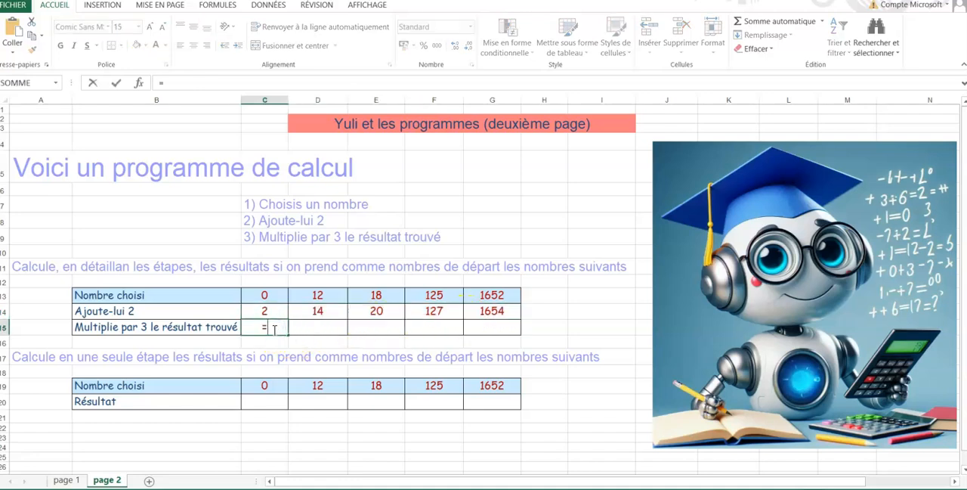
left_click(269, 313)
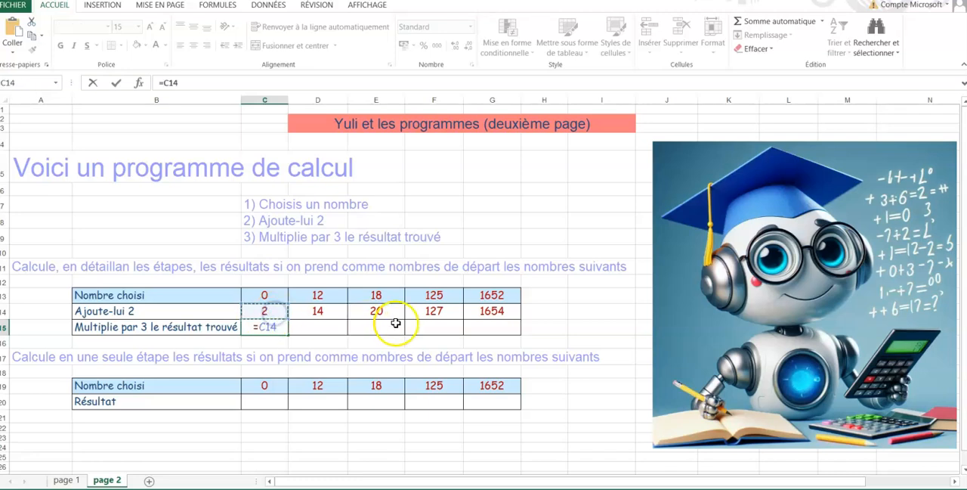
type("*3")
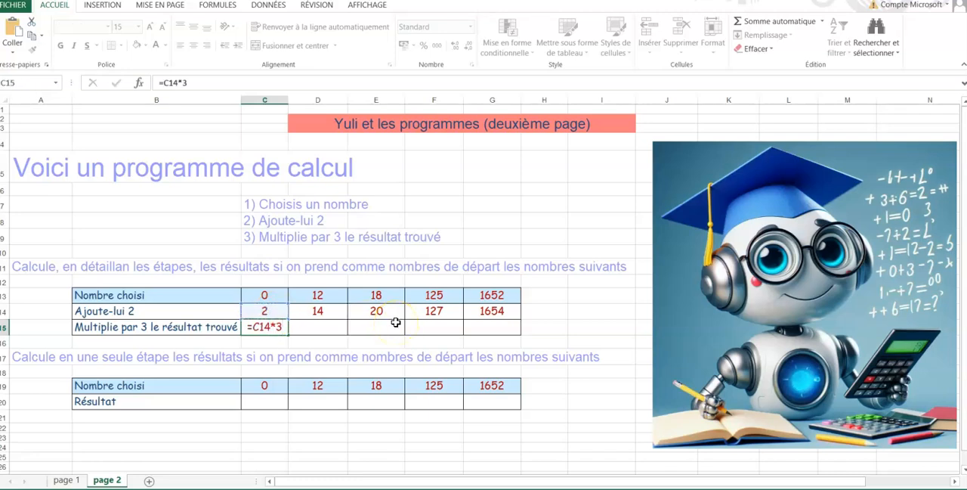
key("Return")
left_click(266, 328)
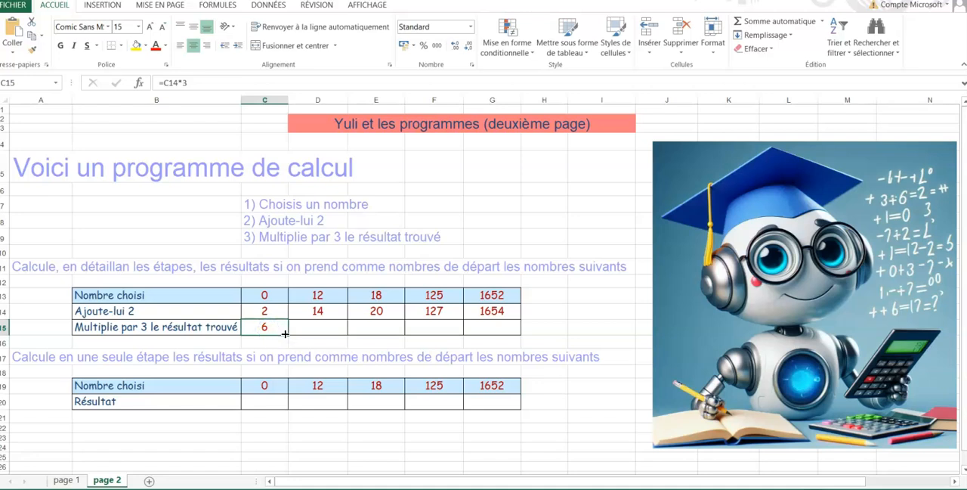
left_click_drag(288, 333, 505, 332)
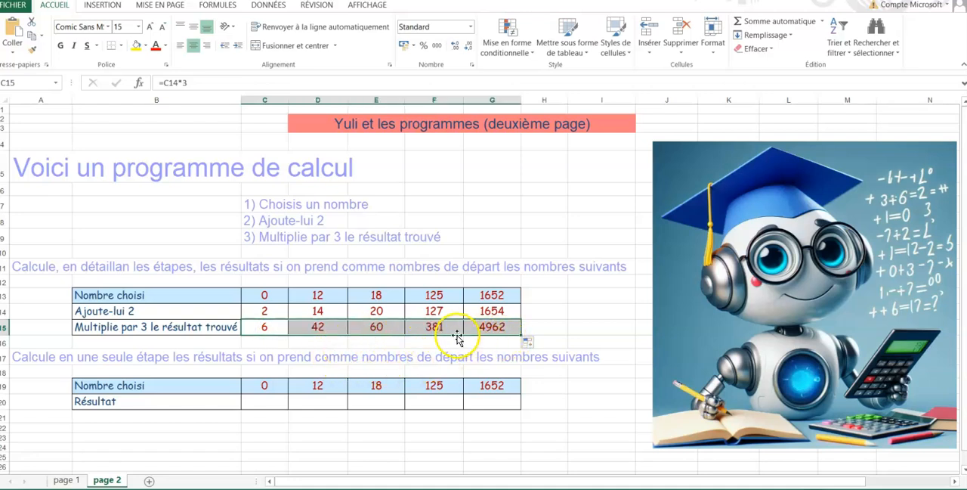
Fill the one-step "Résultat" row on page 2 by entering =C19+2*3 in C20 and copying it across to G20
left_click(266, 399)
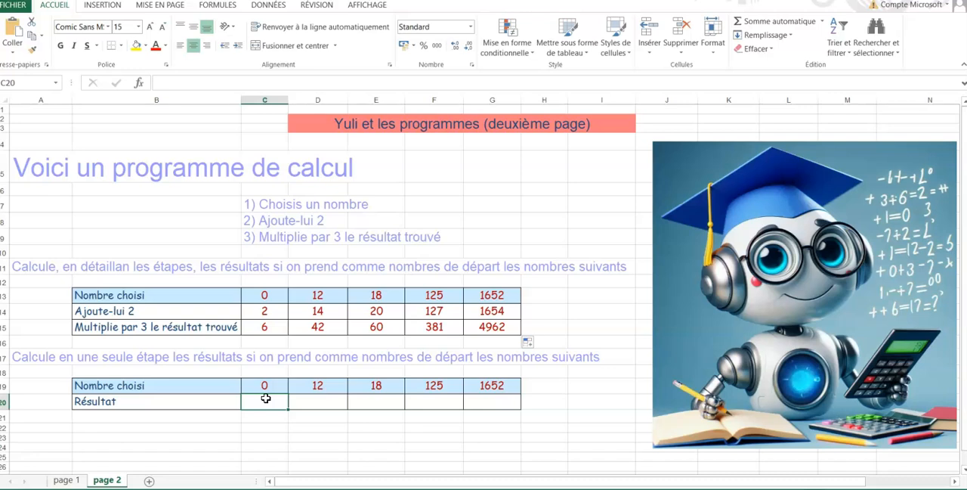
type("=")
left_click(273, 386)
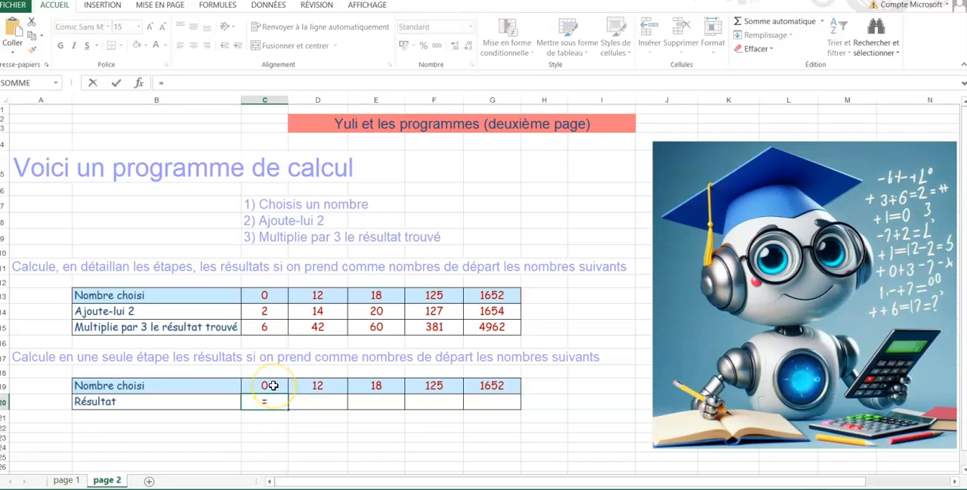
left_click(273, 386)
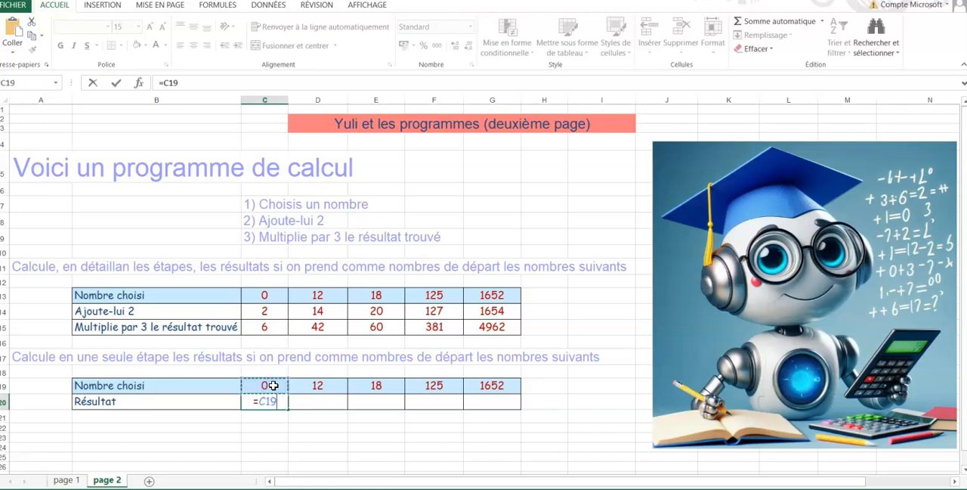
type("+")
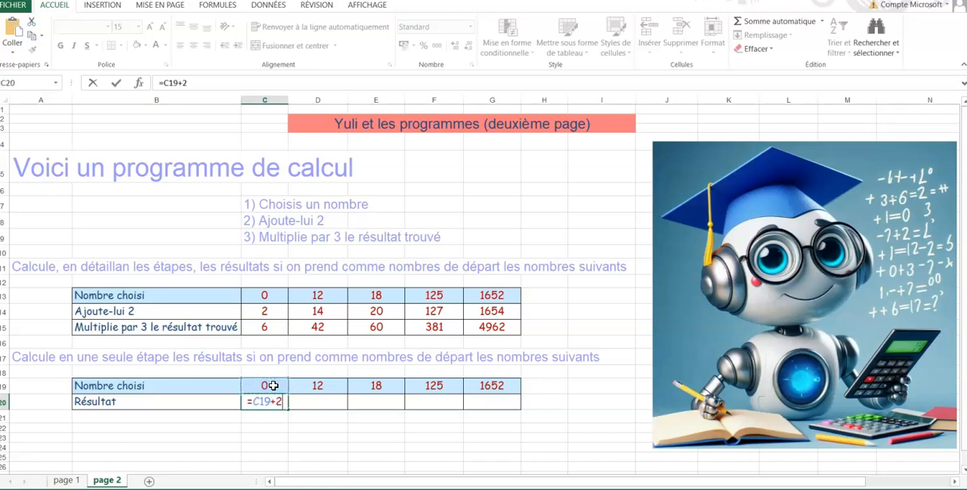
type("2*3")
key("Return")
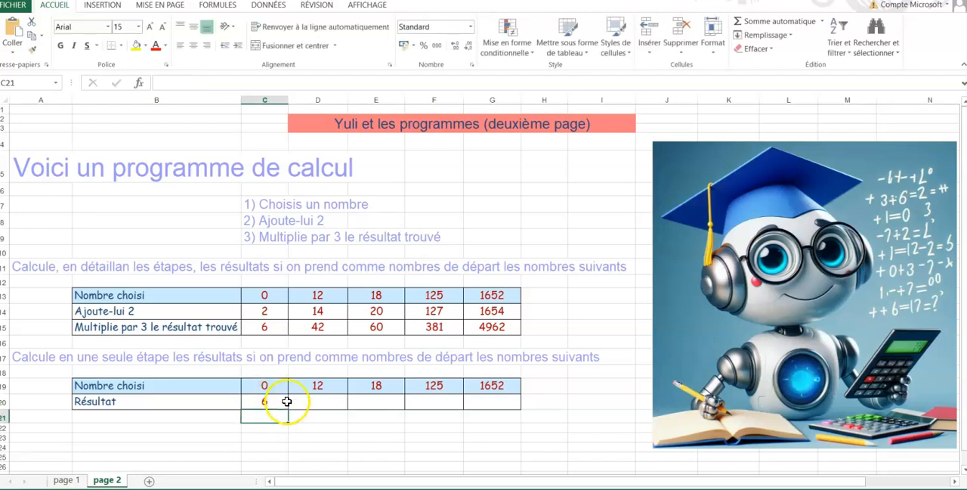
left_click(283, 401)
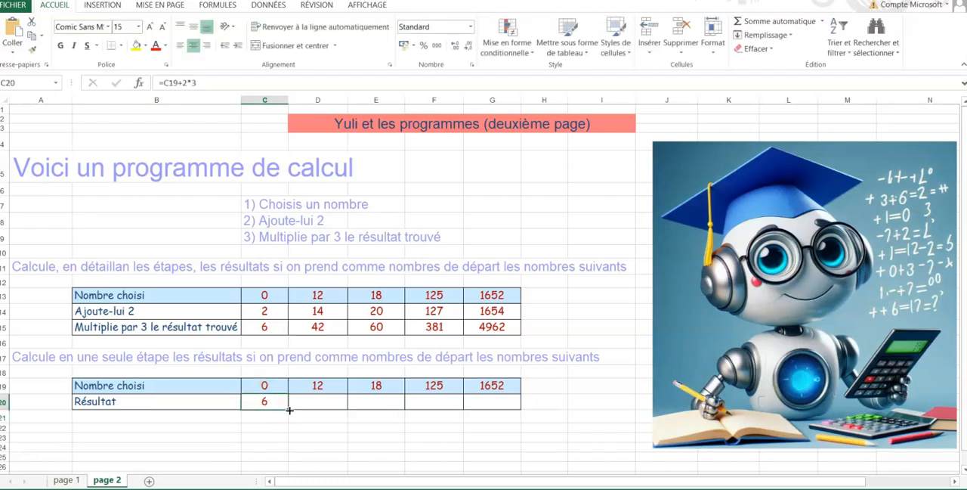
left_click_drag(288, 408, 502, 411)
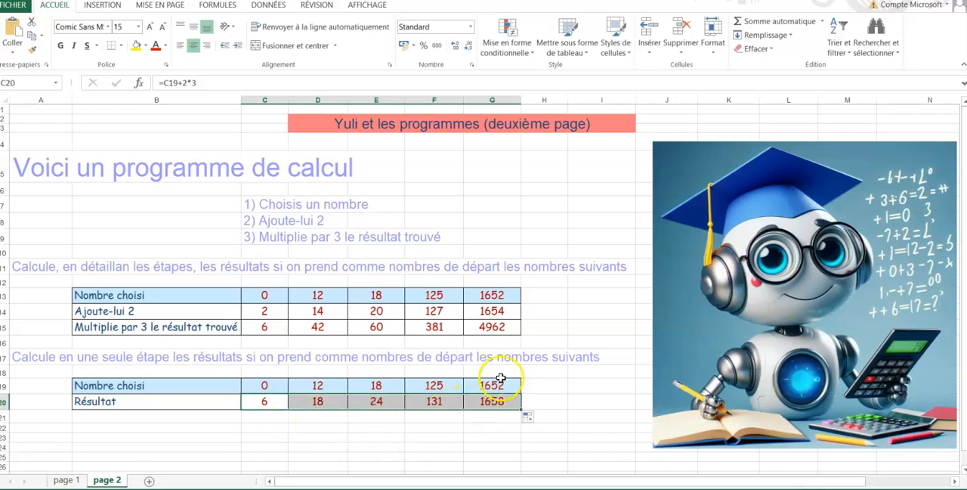
Correct the one-step "Résultat" formula in C20 by adding parentheses around the addition, making it =(C19+2)*3
left_click(272, 400)
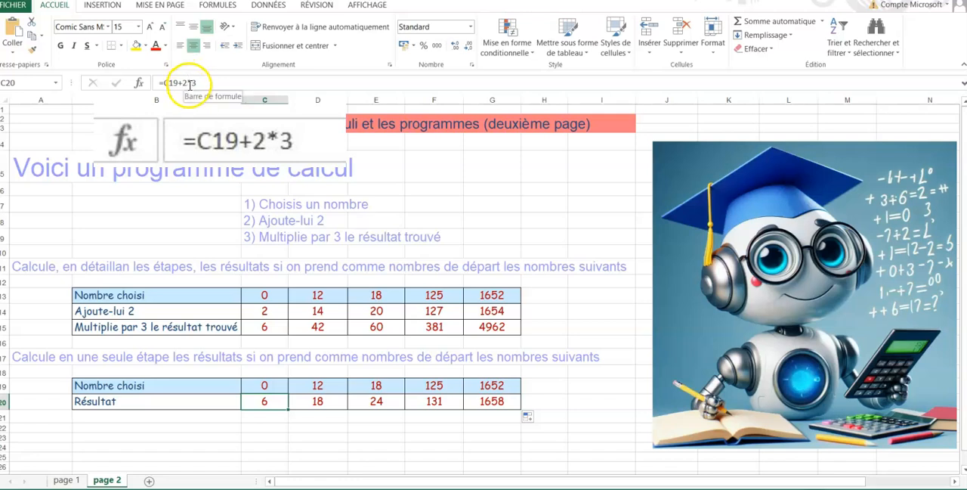
left_click_drag(182, 82, 199, 82)
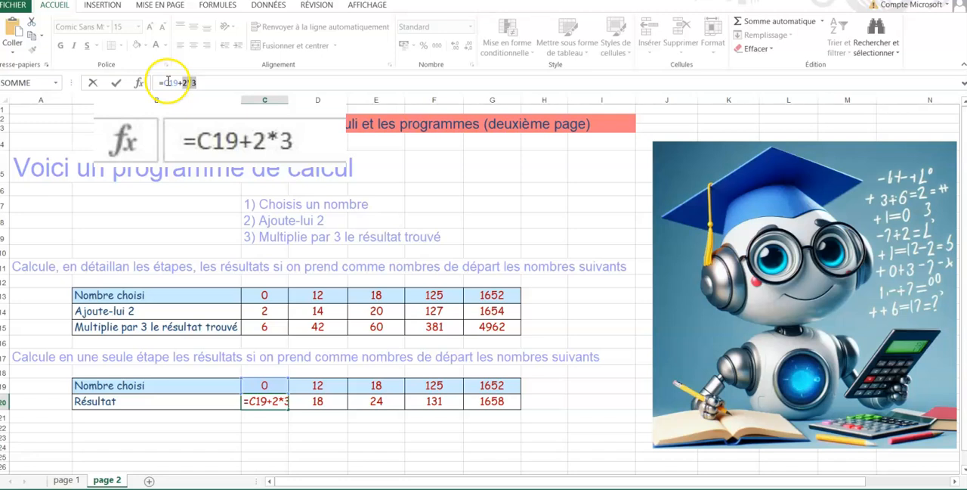
left_click(165, 82)
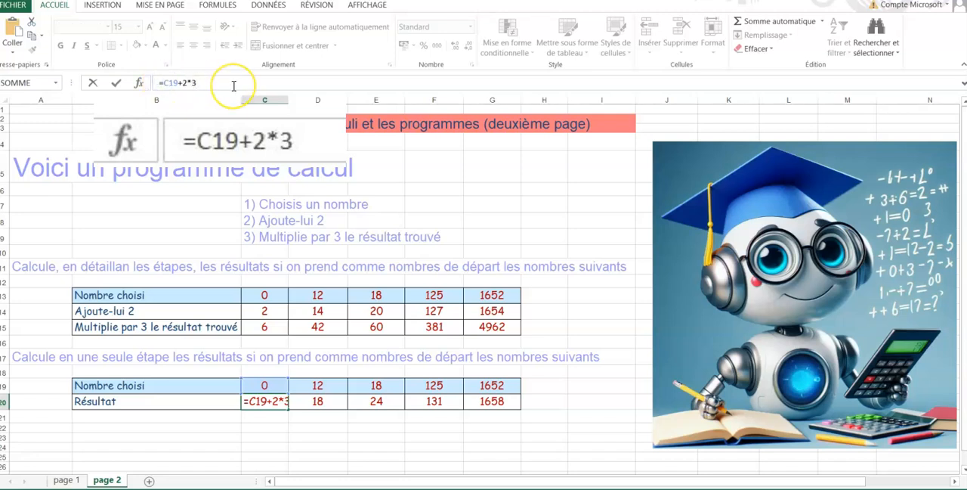
type("(")
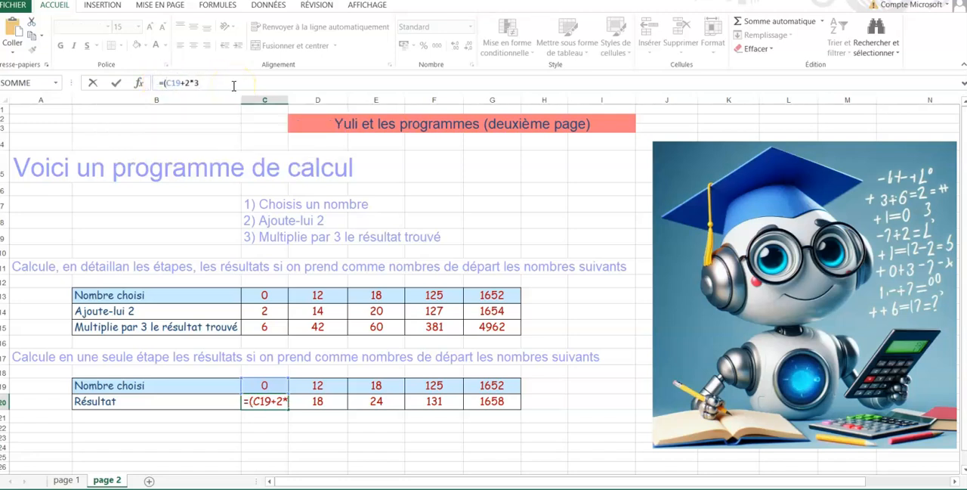
left_click(188, 82)
type(")")
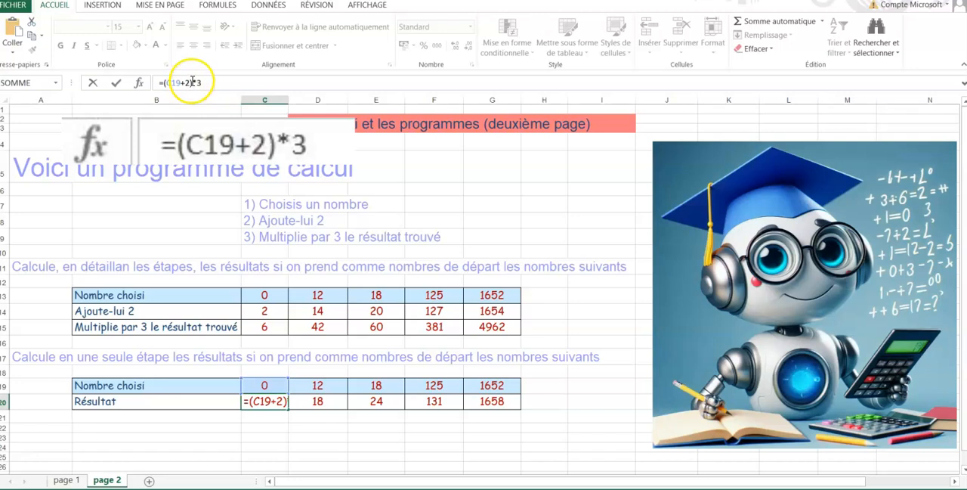
key("Return")
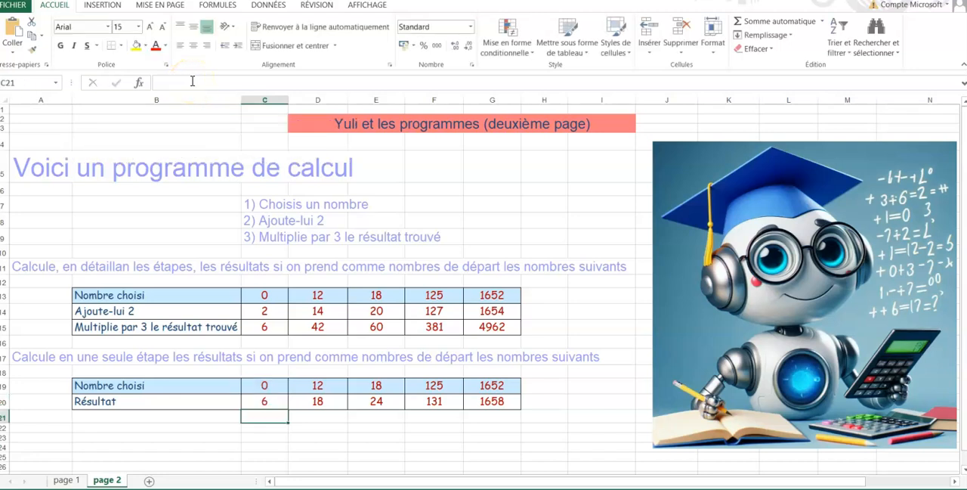
Fill the corrected C20 formula across the "Résultat" row to G20
key("Up")
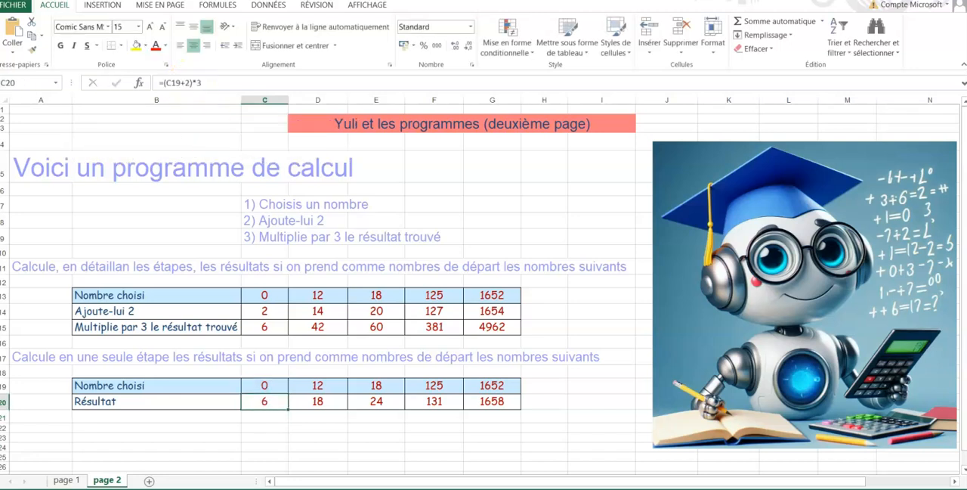
left_click_drag(288, 408, 508, 409)
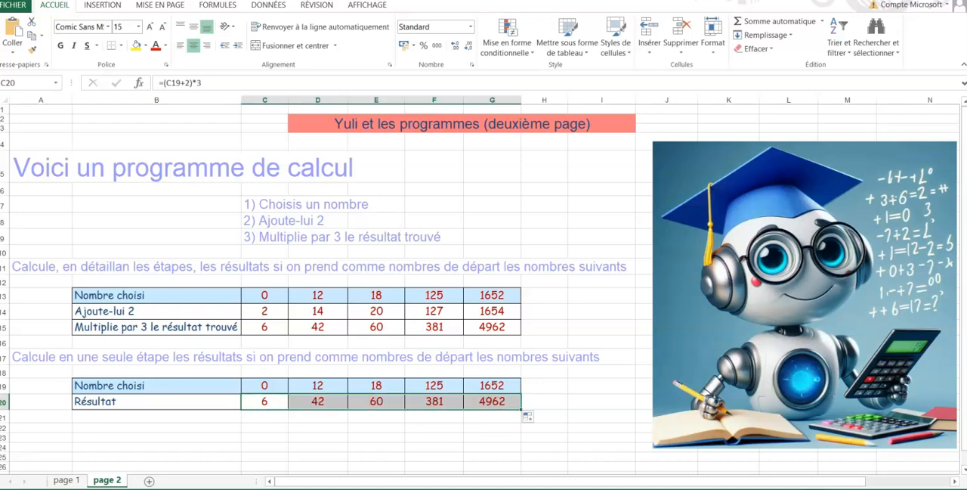
left_click(544, 401)
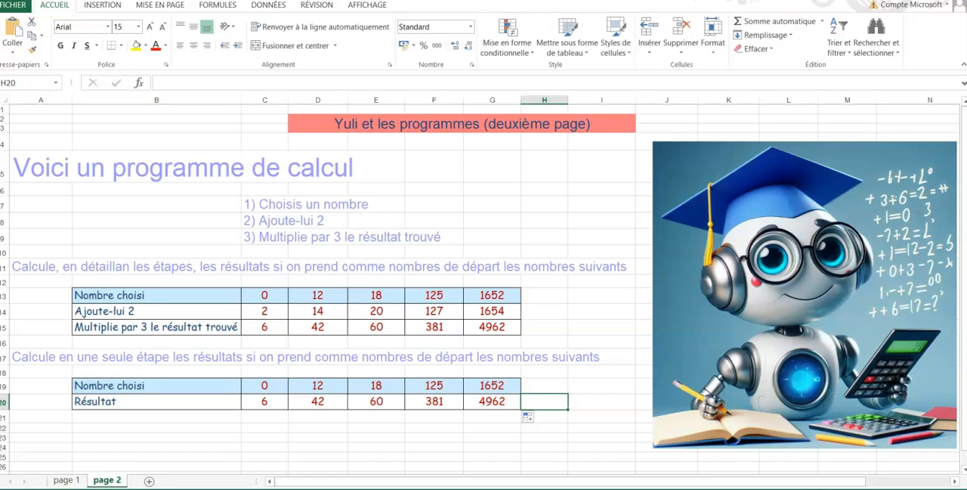